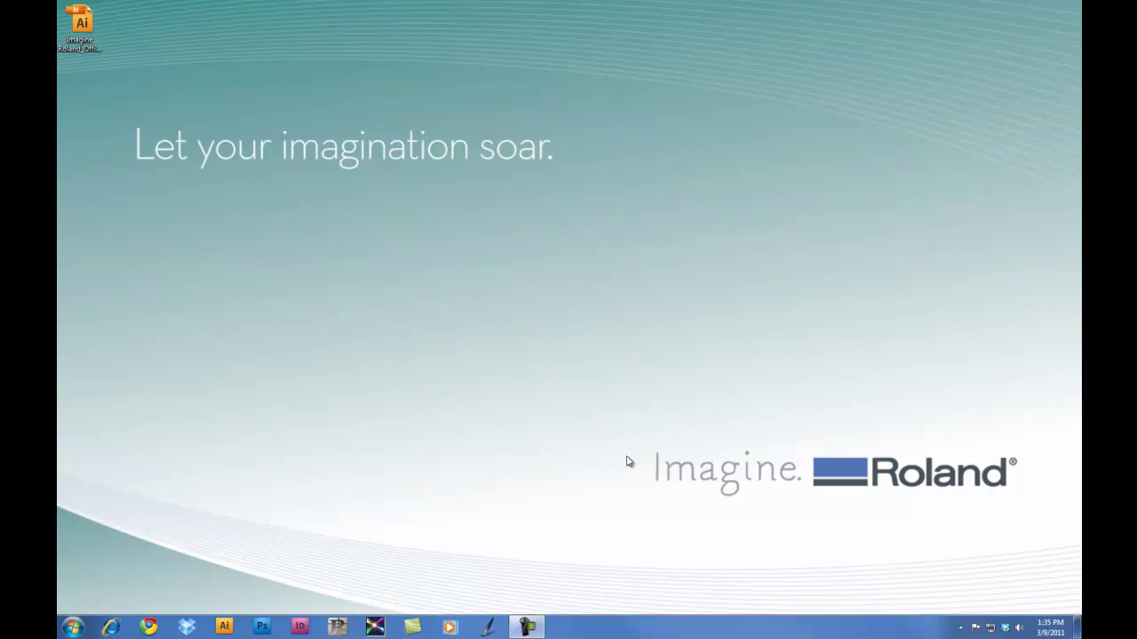
Launch Roland EngraveStudio from its program group in the Start menu's All Programs list
click(73, 627)
click(108, 574)
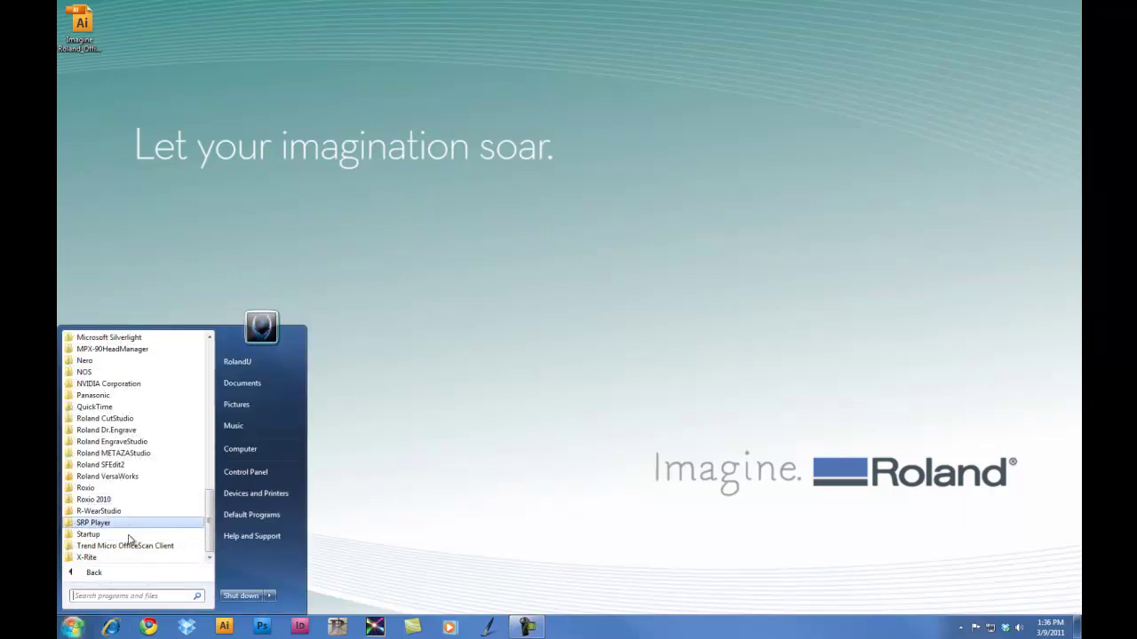
click(128, 444)
click(130, 467)
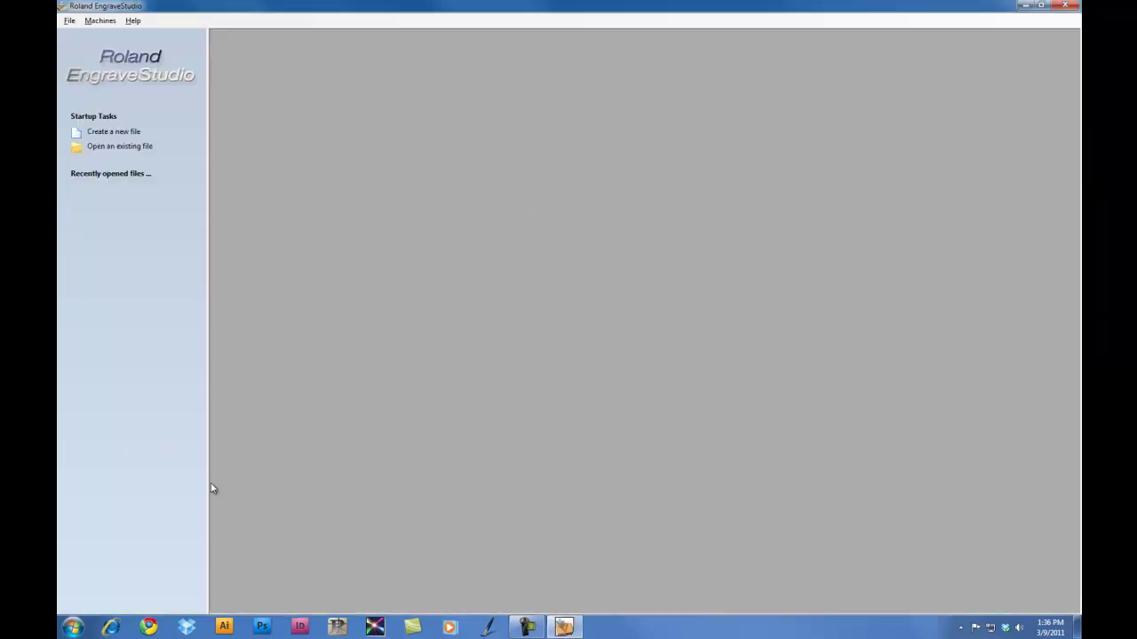
Keep EGX-350 as the machine and create a new 8 x 6 x 0.064 inch plate with bottom-left origin
click(99, 20)
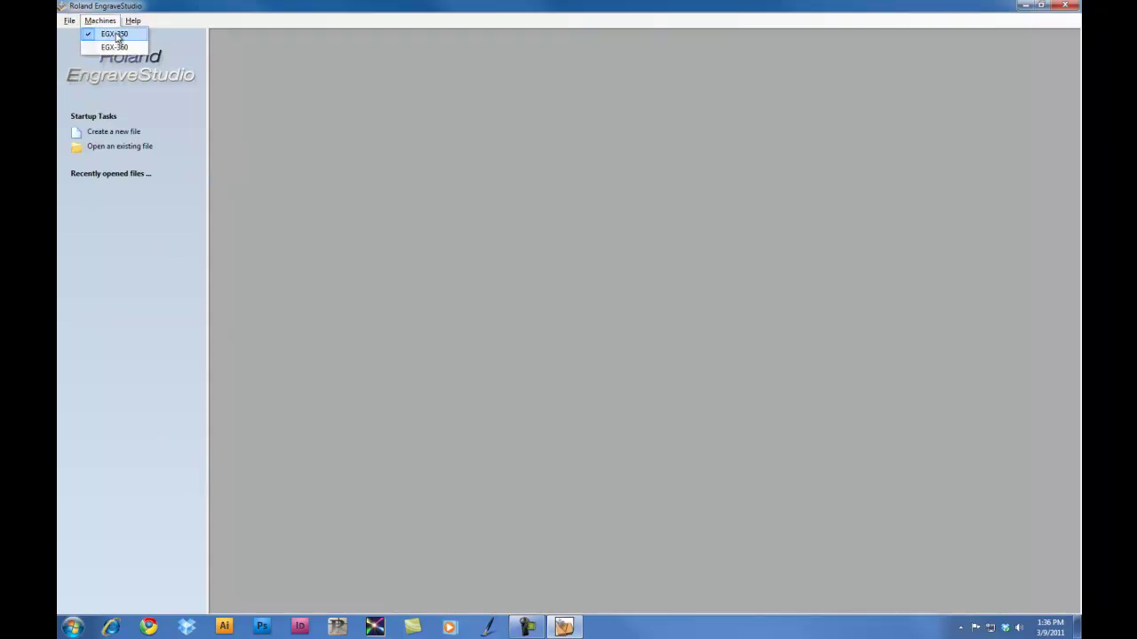
click(117, 35)
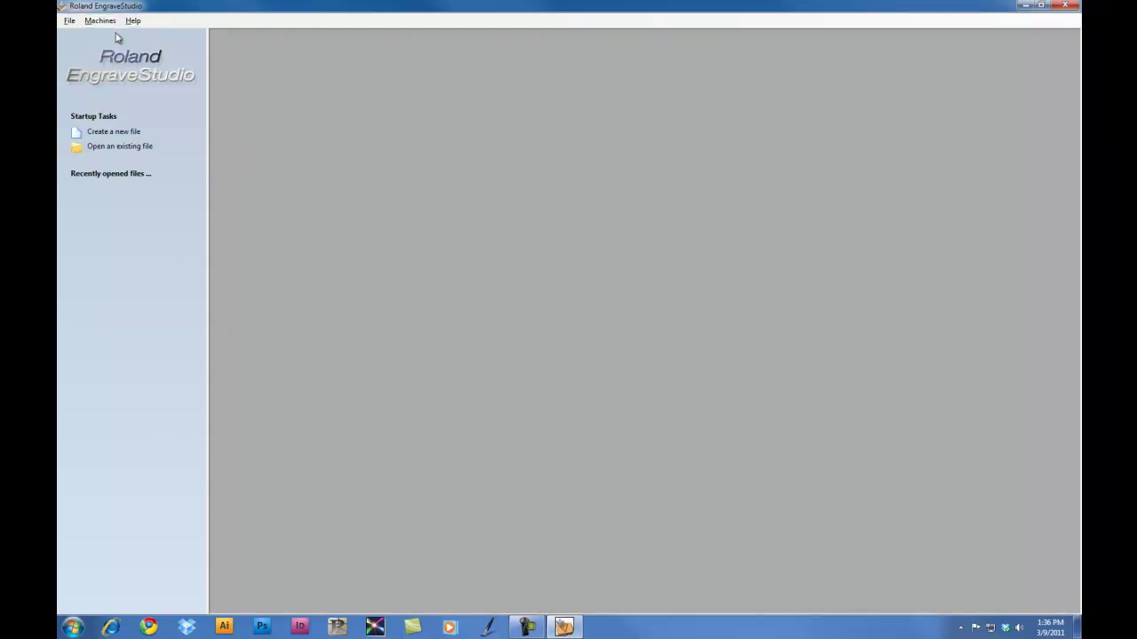
click(113, 133)
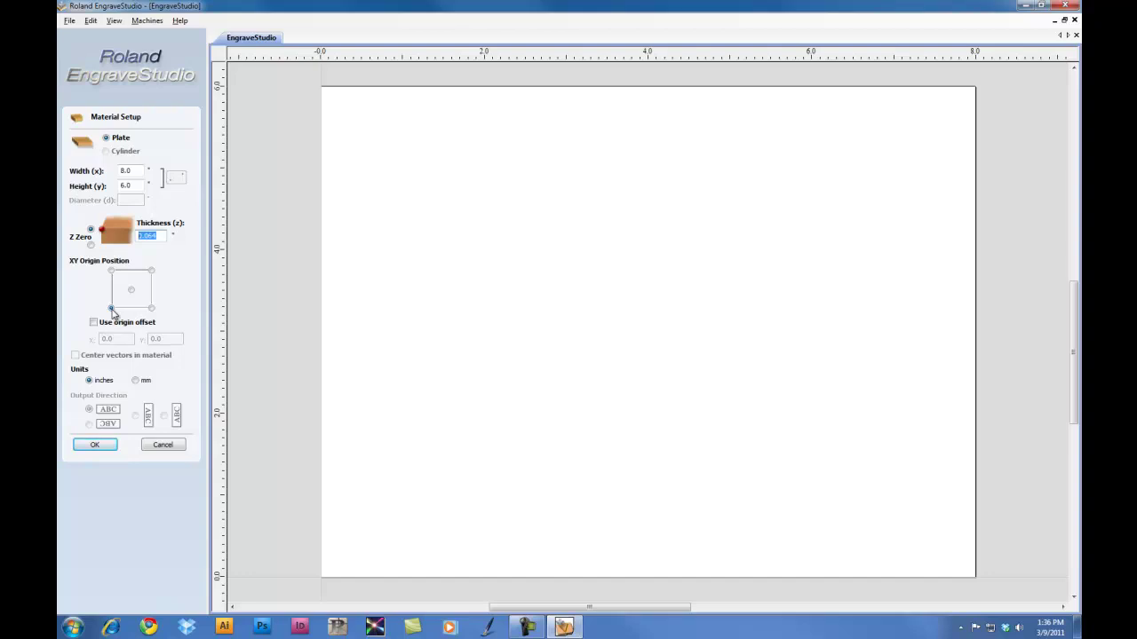
click(111, 309)
Accept the plate setup and import the Imagine Roland logo from its Illustrator .ai file
click(98, 445)
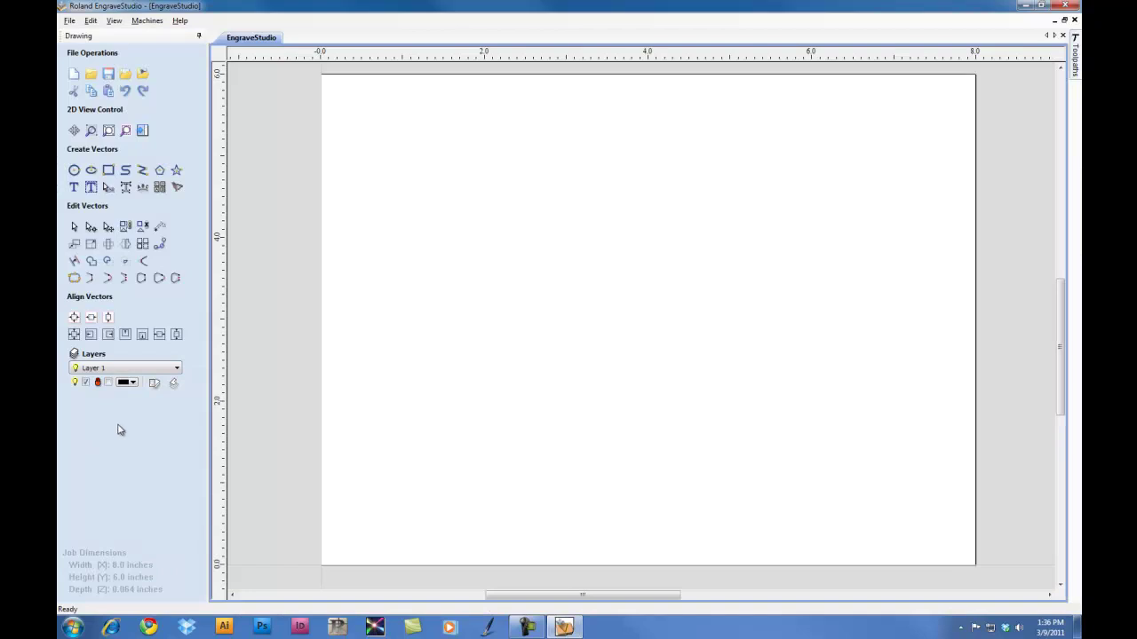
click(70, 21)
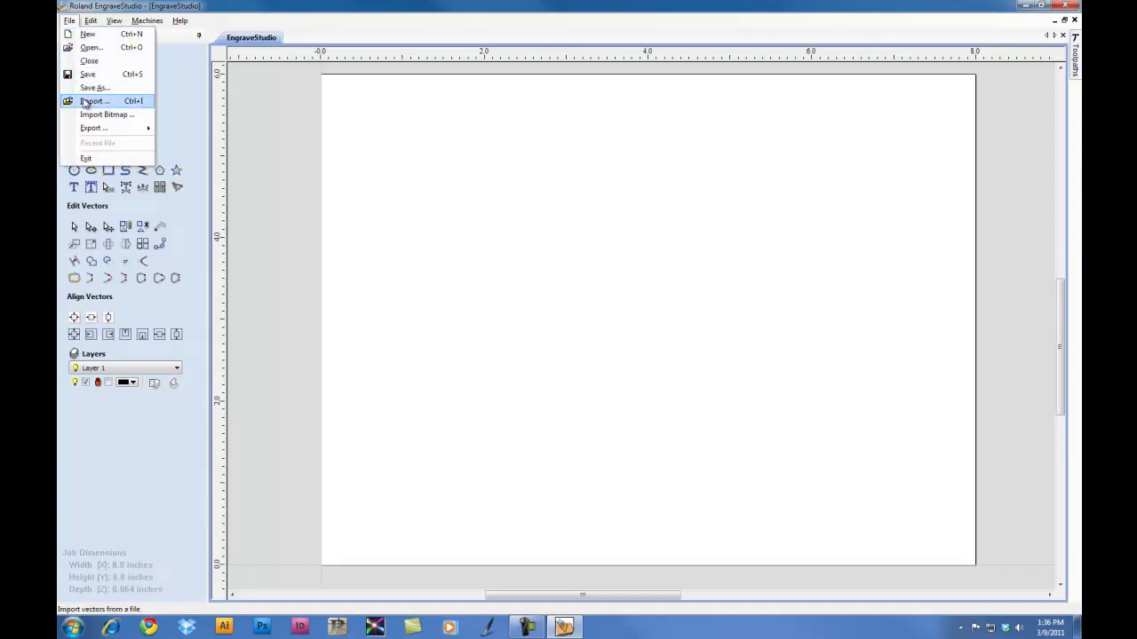
click(90, 101)
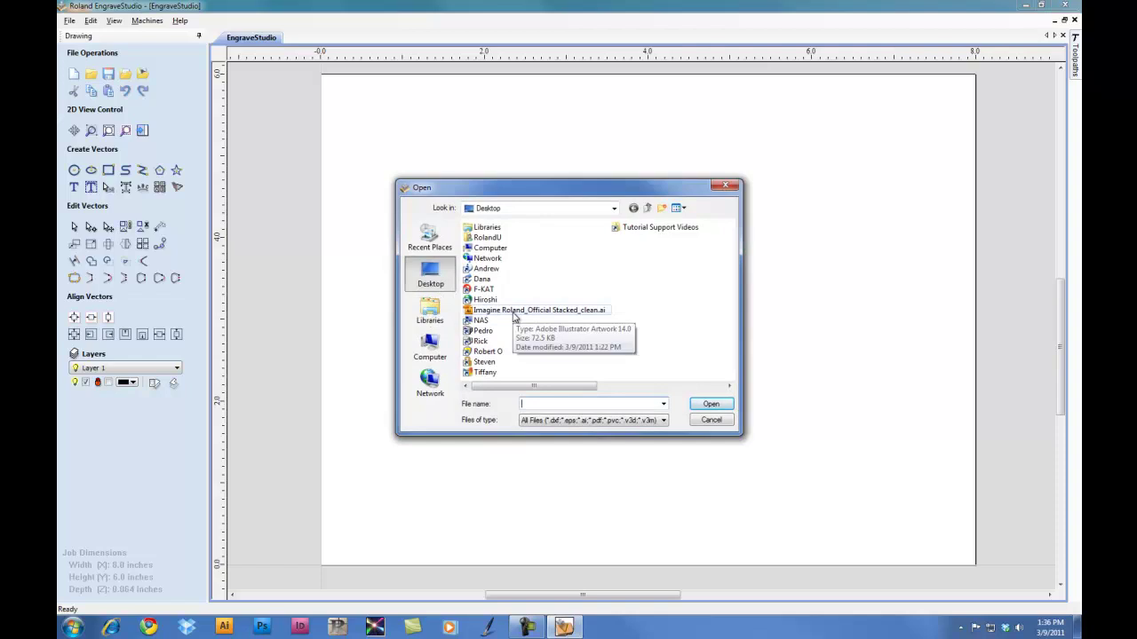
double_click(502, 310)
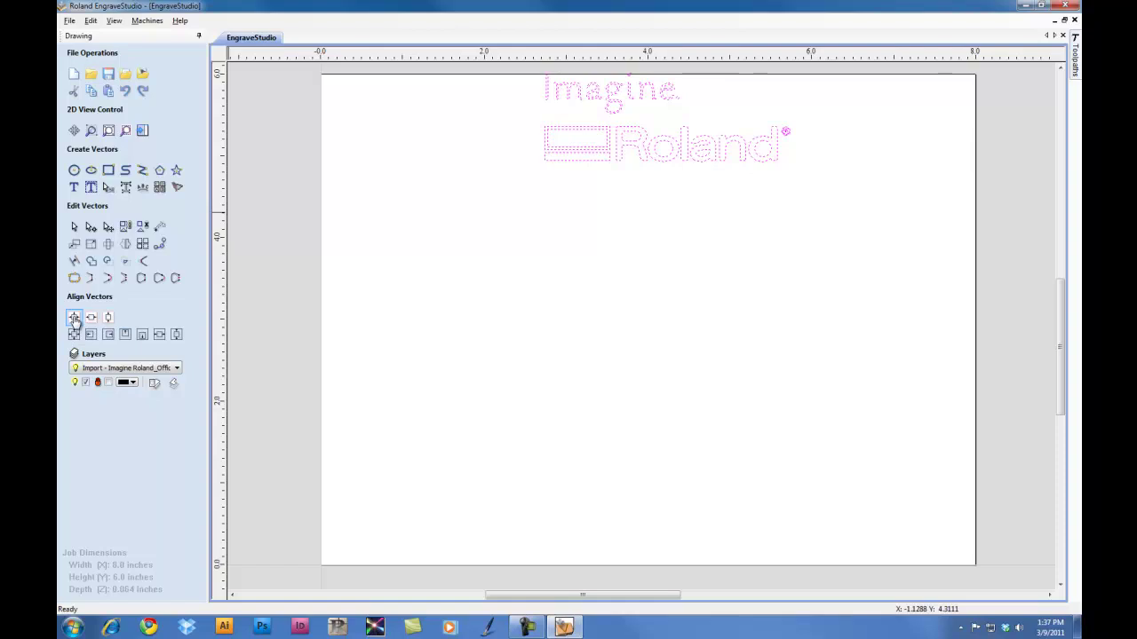
Centre the Imagine Roland logo on the plate and scale it up to about 5.55 inches wide
click(75, 318)
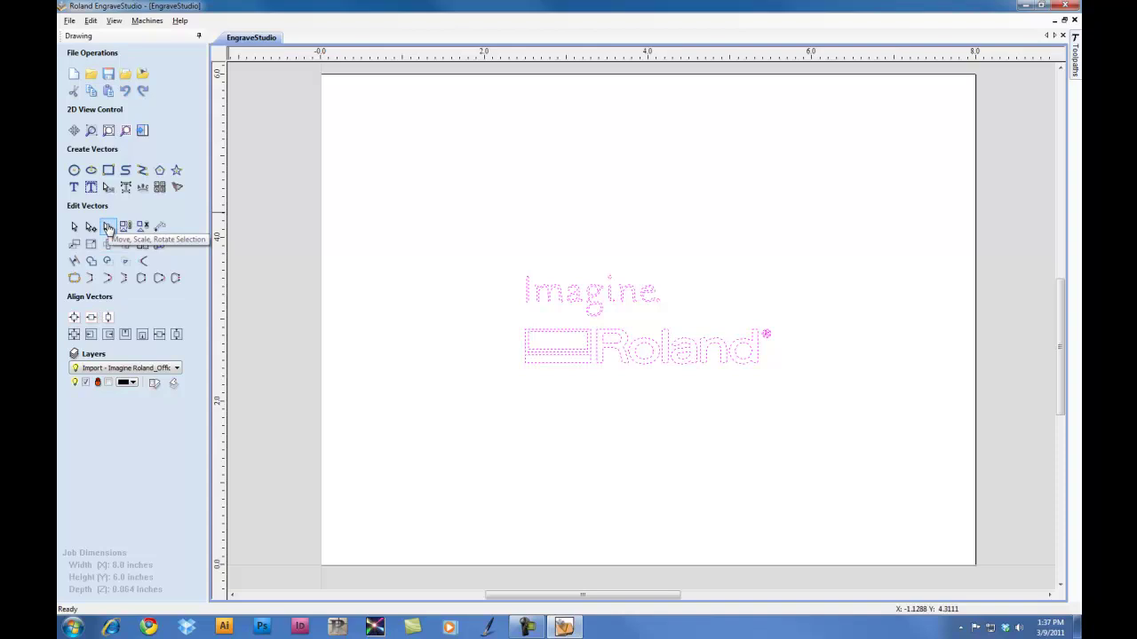
click(107, 228)
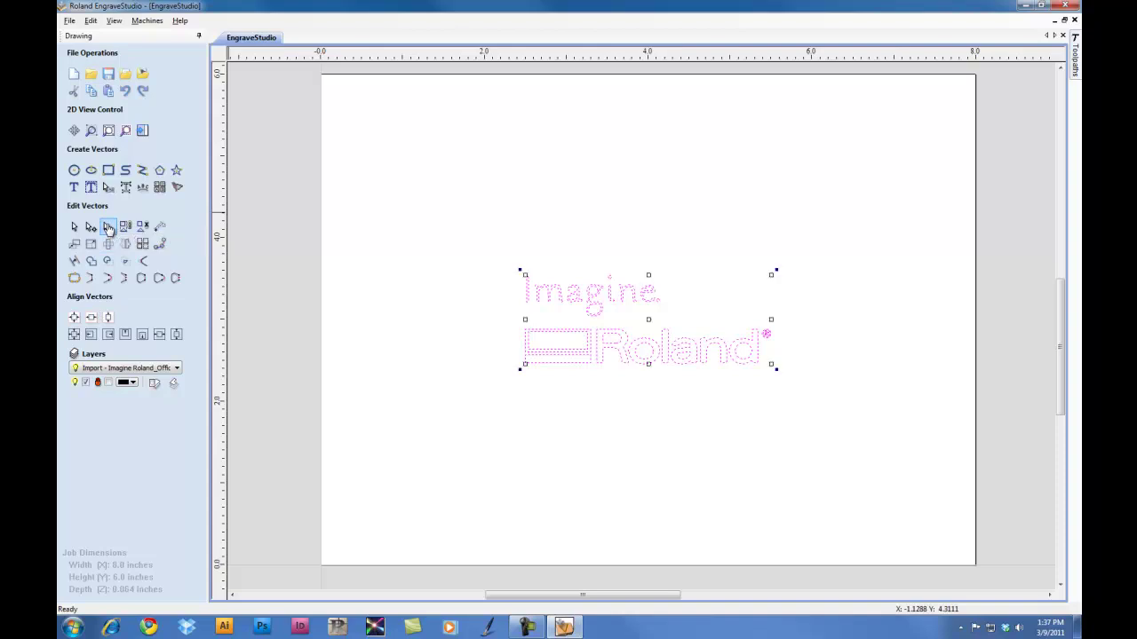
click(523, 275)
drag(523, 276, 440, 238)
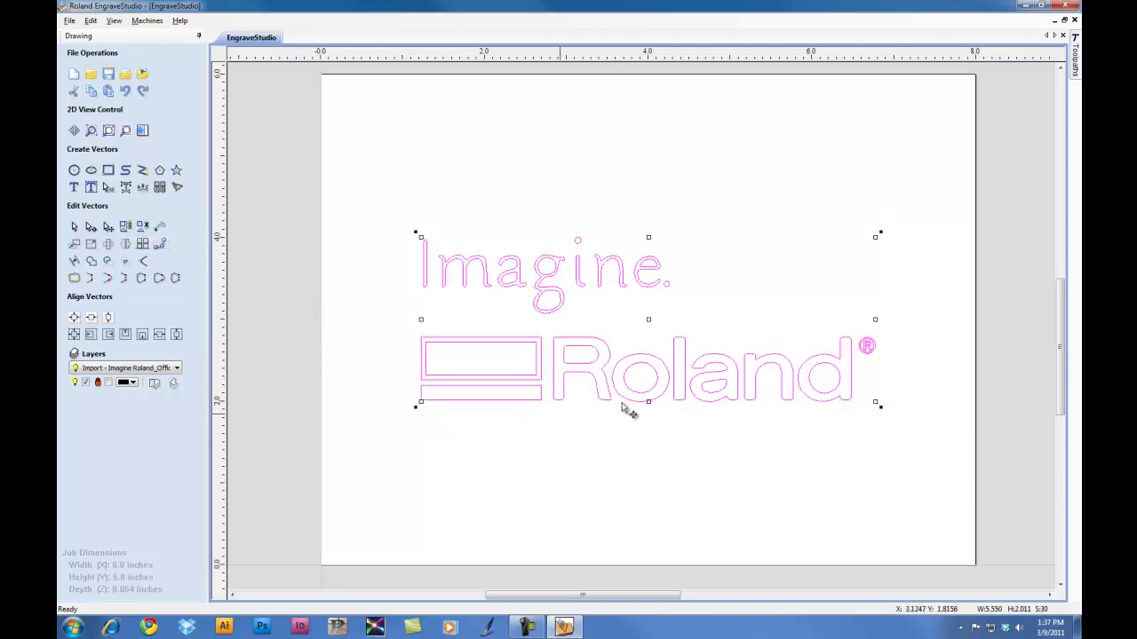
click(619, 490)
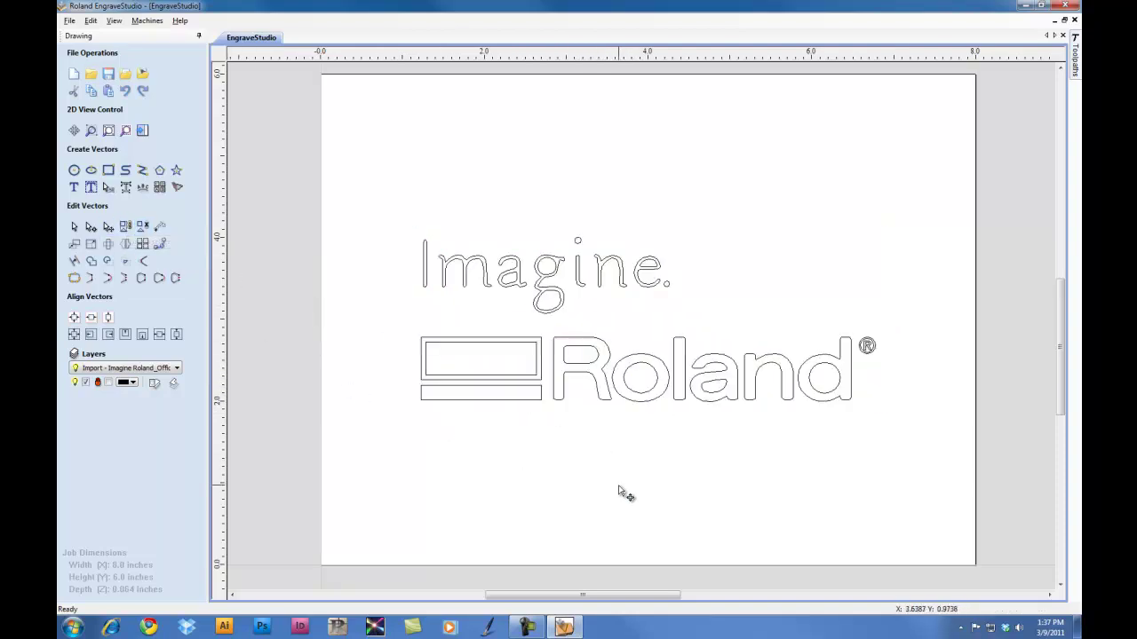
Draw an oval of about 7.5 x 4 inches around the logo, centred on the plate
click(90, 172)
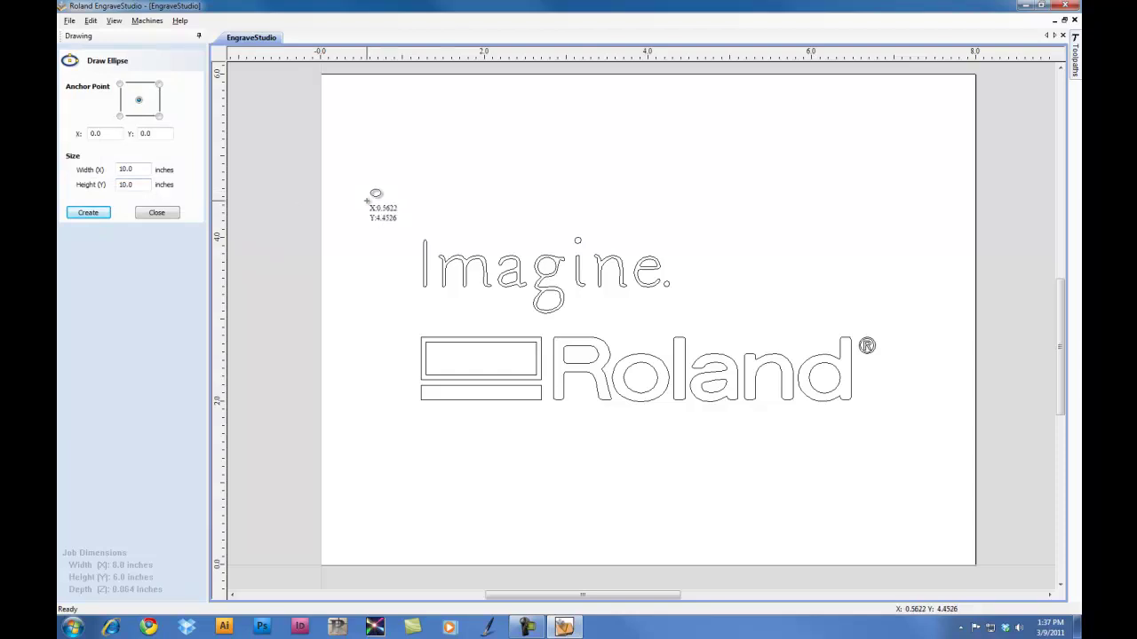
drag(368, 200, 670, 362)
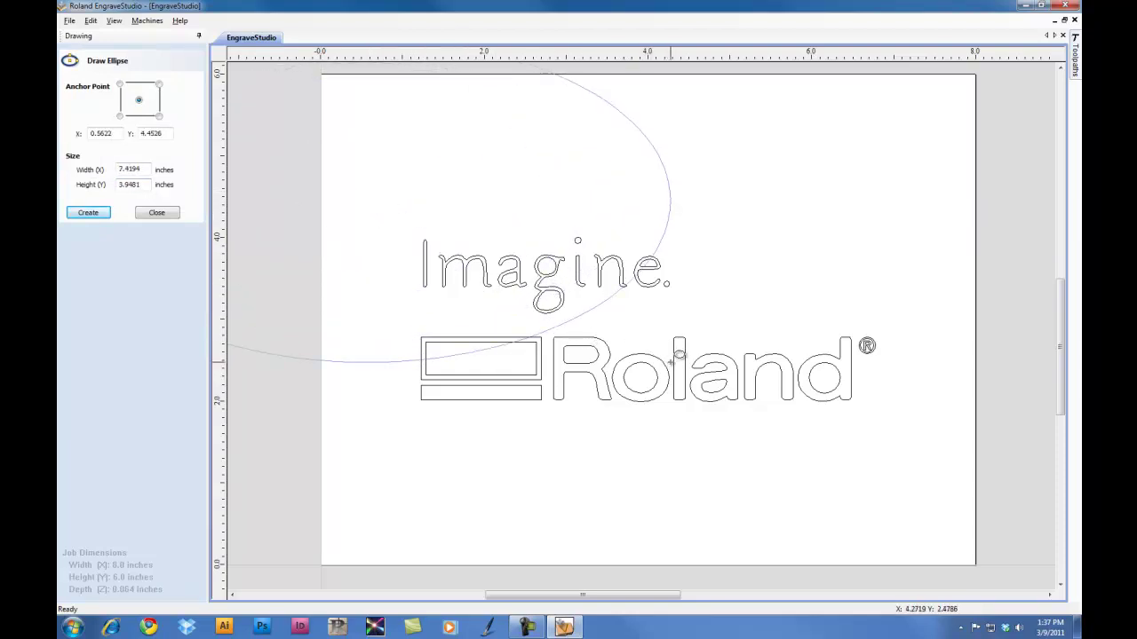
click(157, 217)
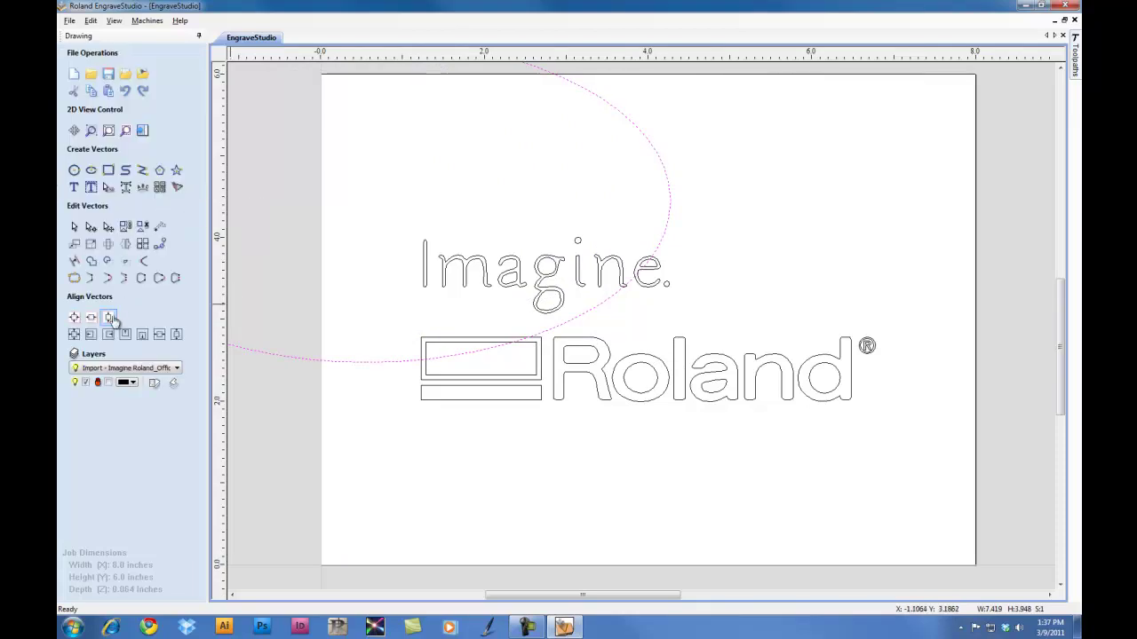
click(74, 319)
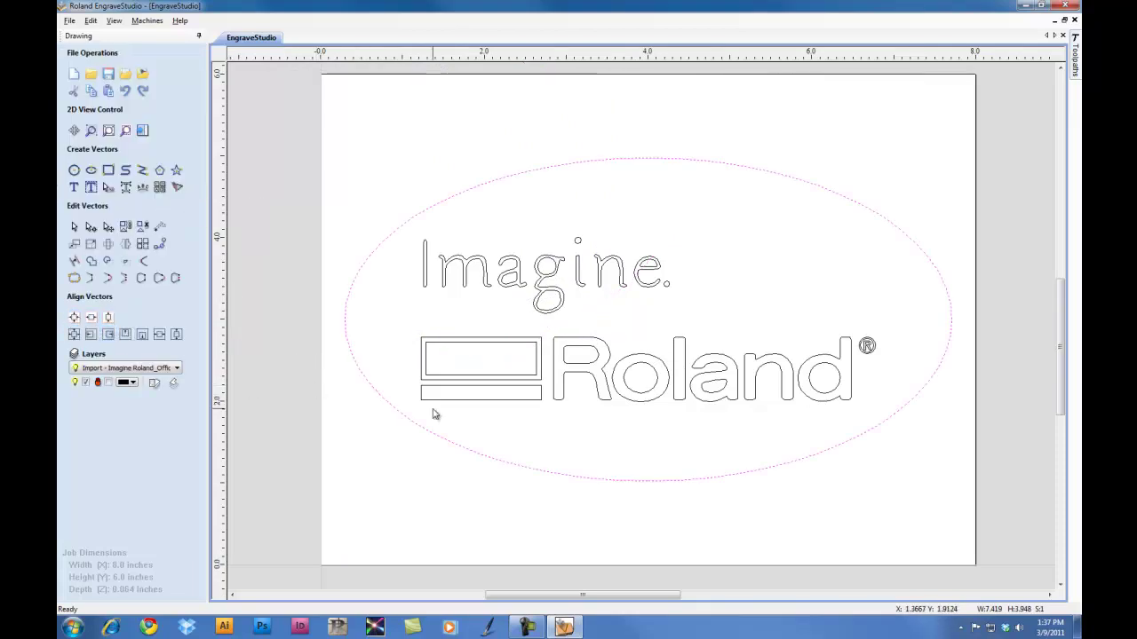
click(349, 304)
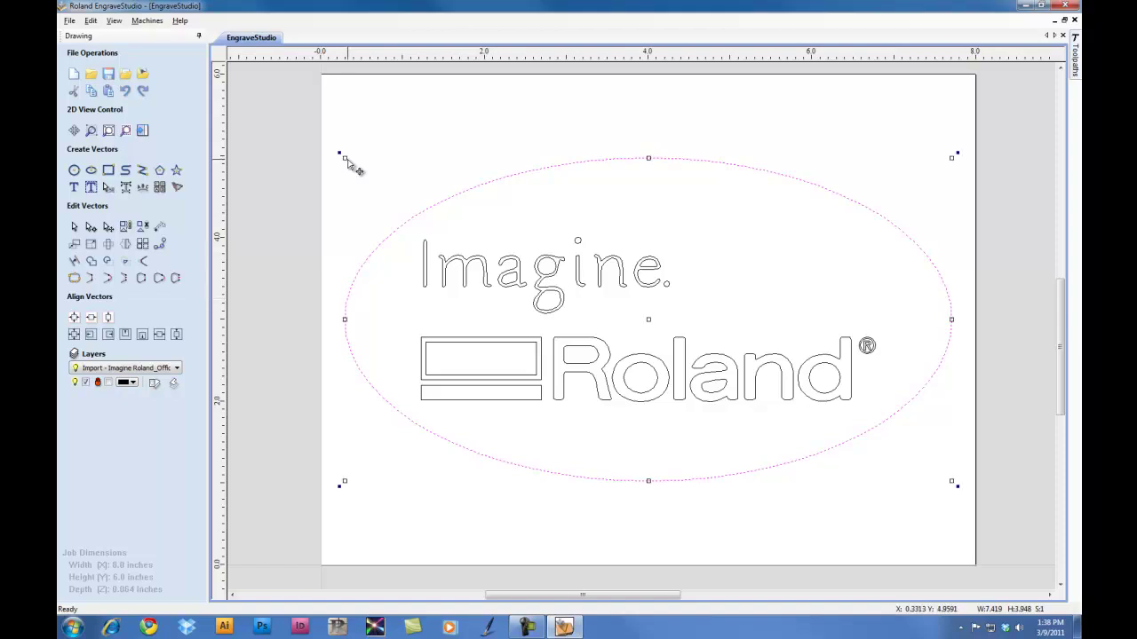
drag(341, 155, 341, 157)
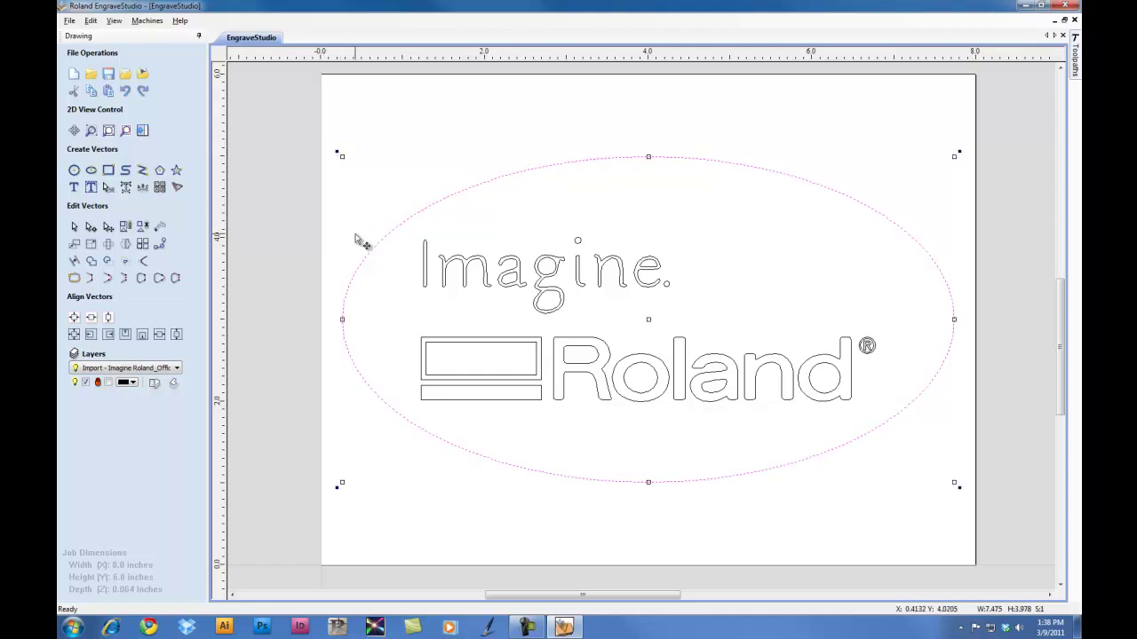
click(456, 548)
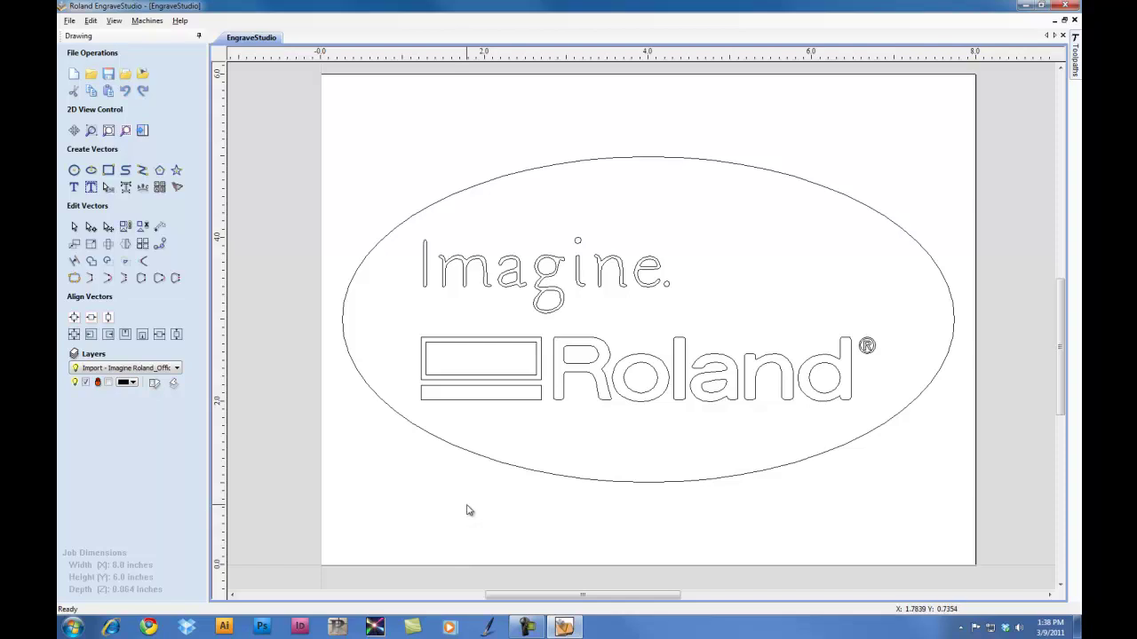
In Material Setup, set rapid clearance gap and home position Z to 0.125 inches
click(1076, 55)
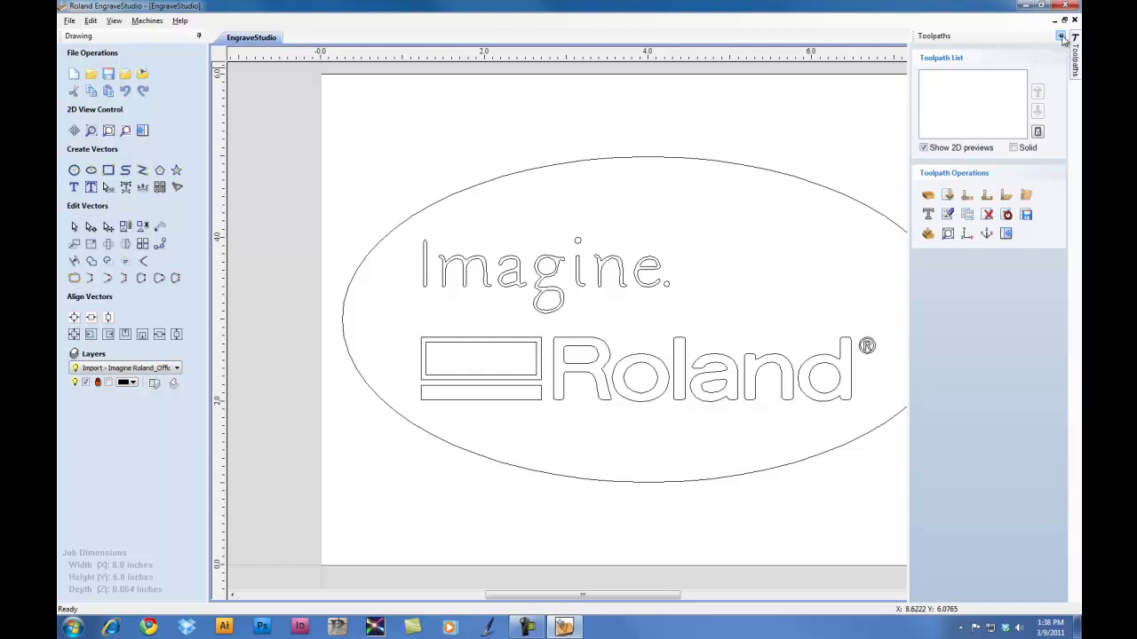
click(1062, 37)
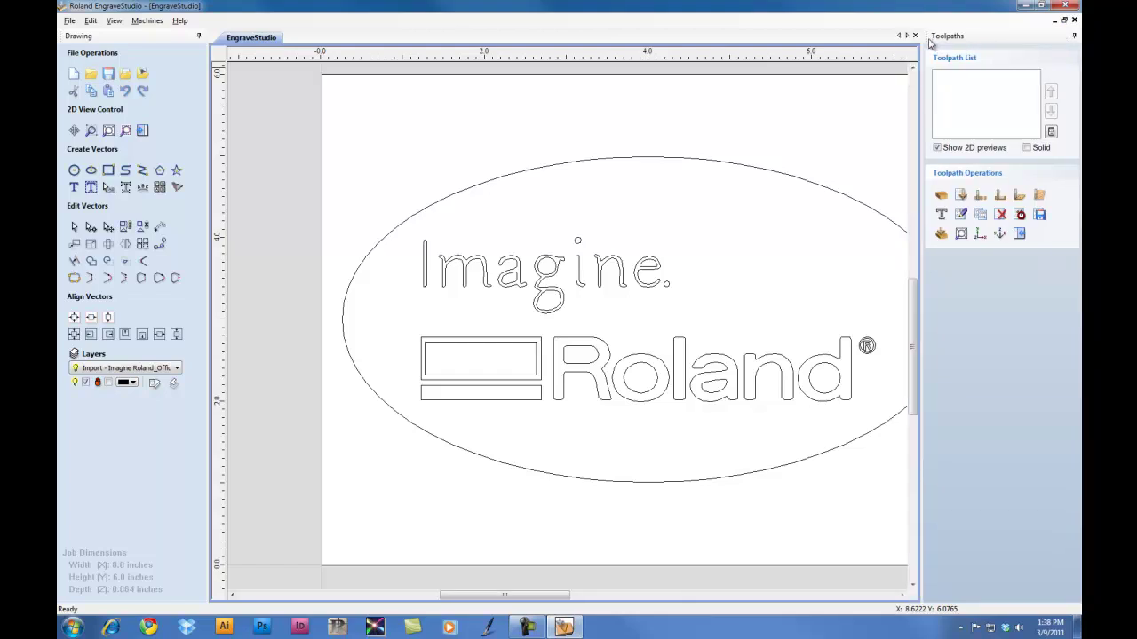
click(942, 196)
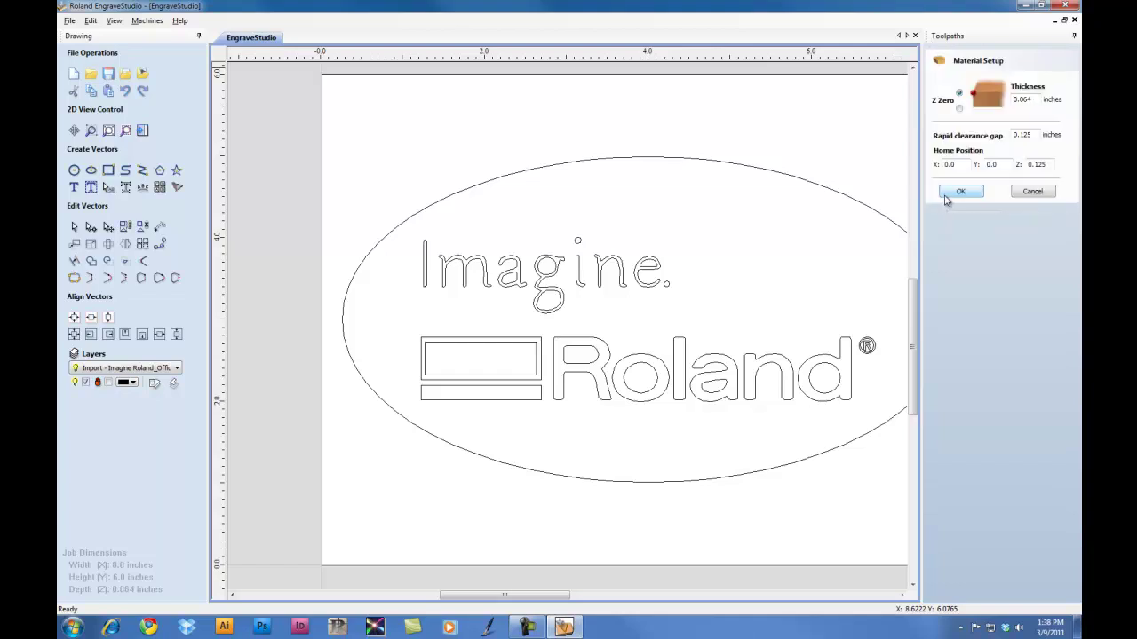
drag(1040, 134, 941, 140)
text(.125)
drag(1049, 164, 980, 169)
text(.125)
click(960, 191)
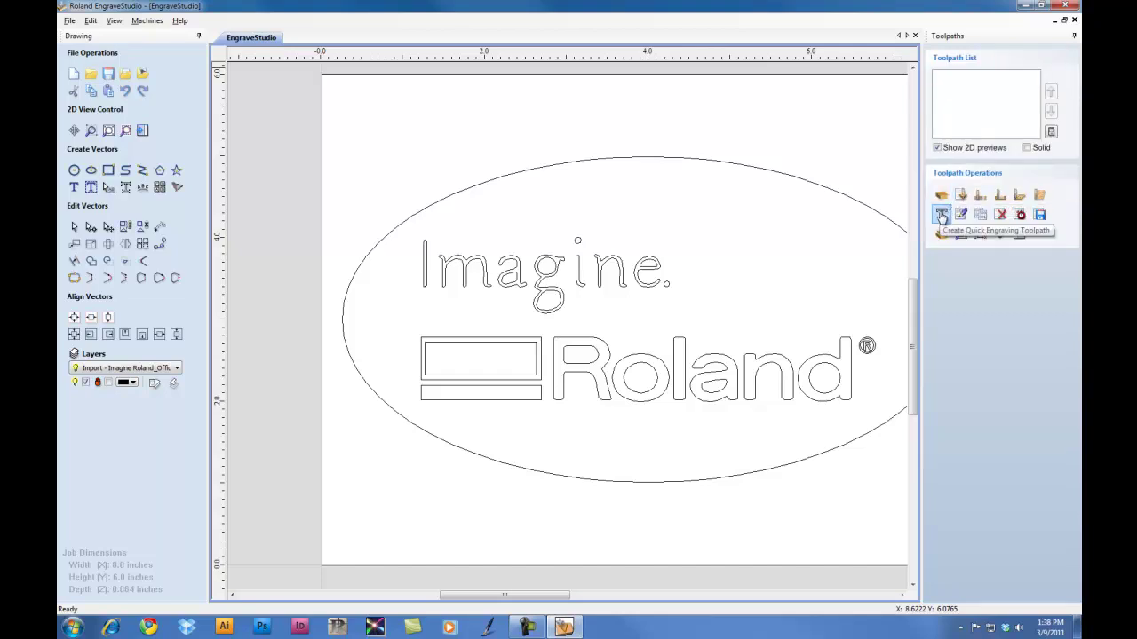
Start a quick engraving toolpath with the Engrave (1/8", 30deg, 0.01") tool, feeds applied in mm/sec
click(941, 217)
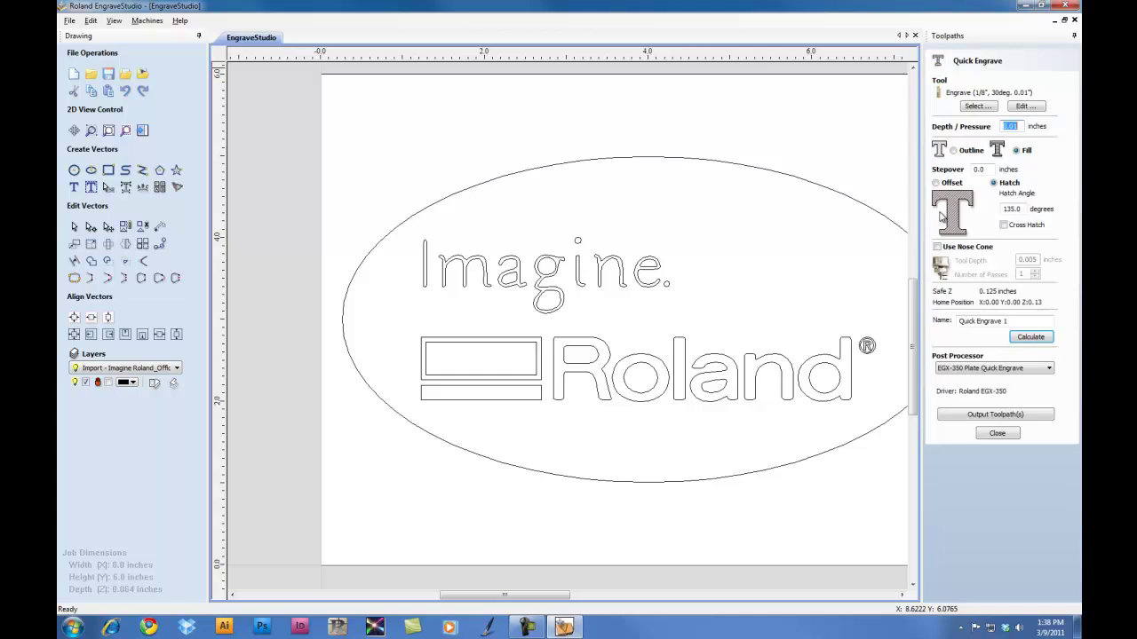
click(976, 106)
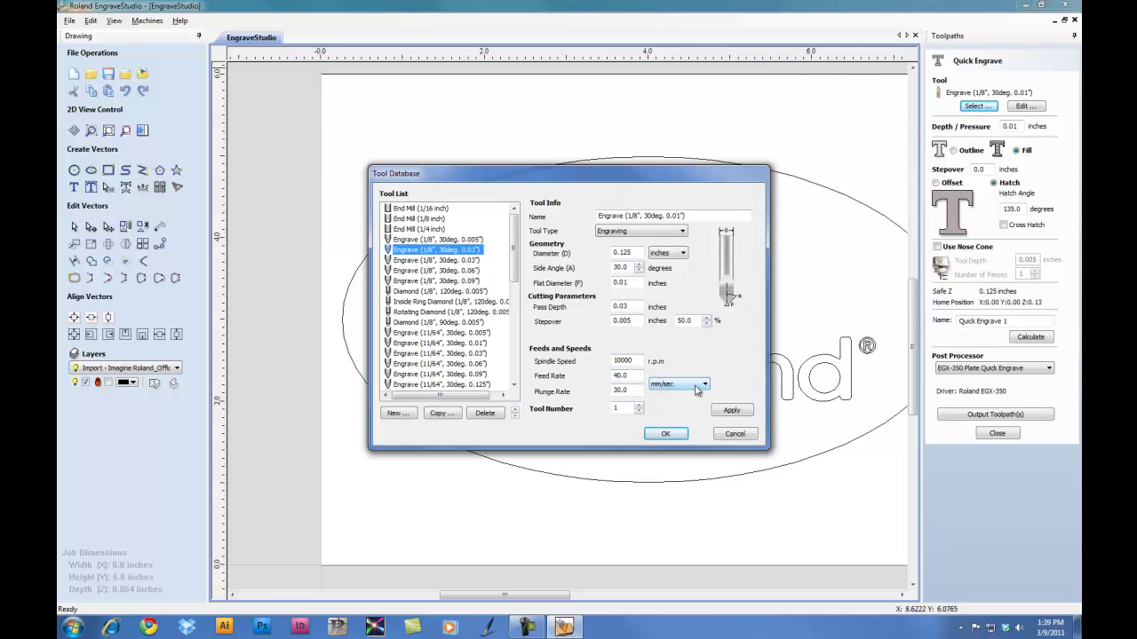
click(672, 388)
click(675, 396)
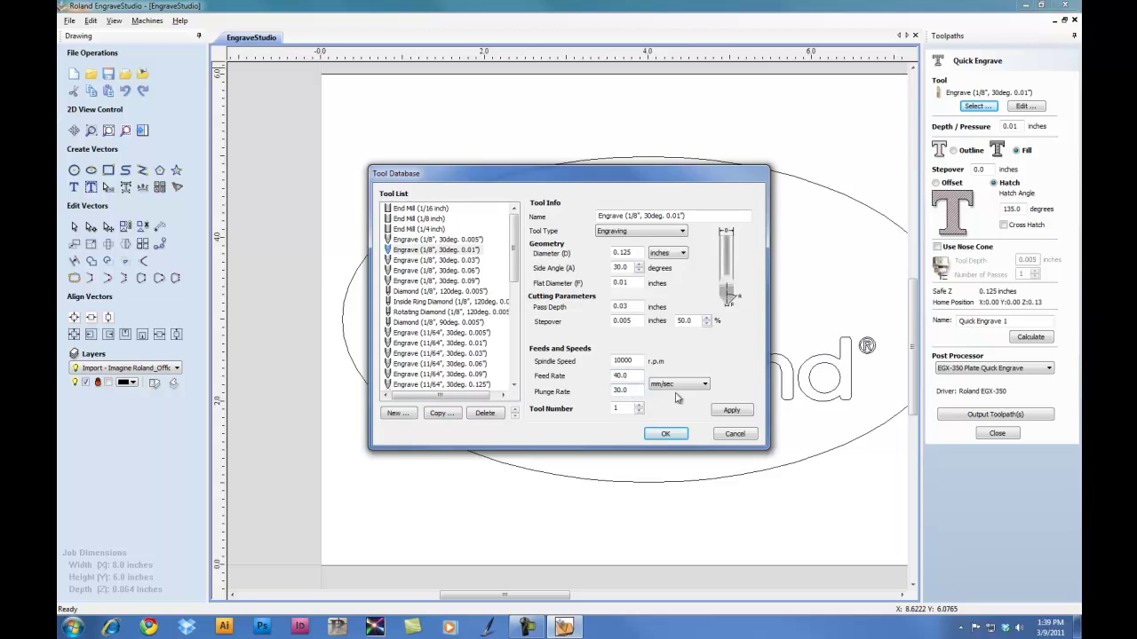
click(731, 410)
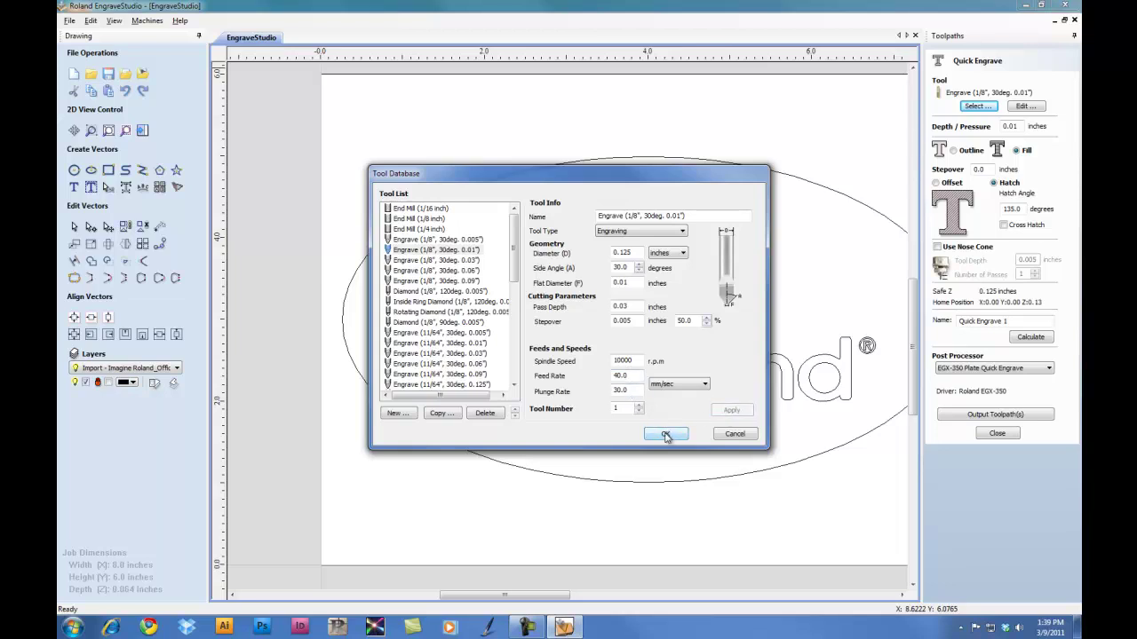
click(666, 435)
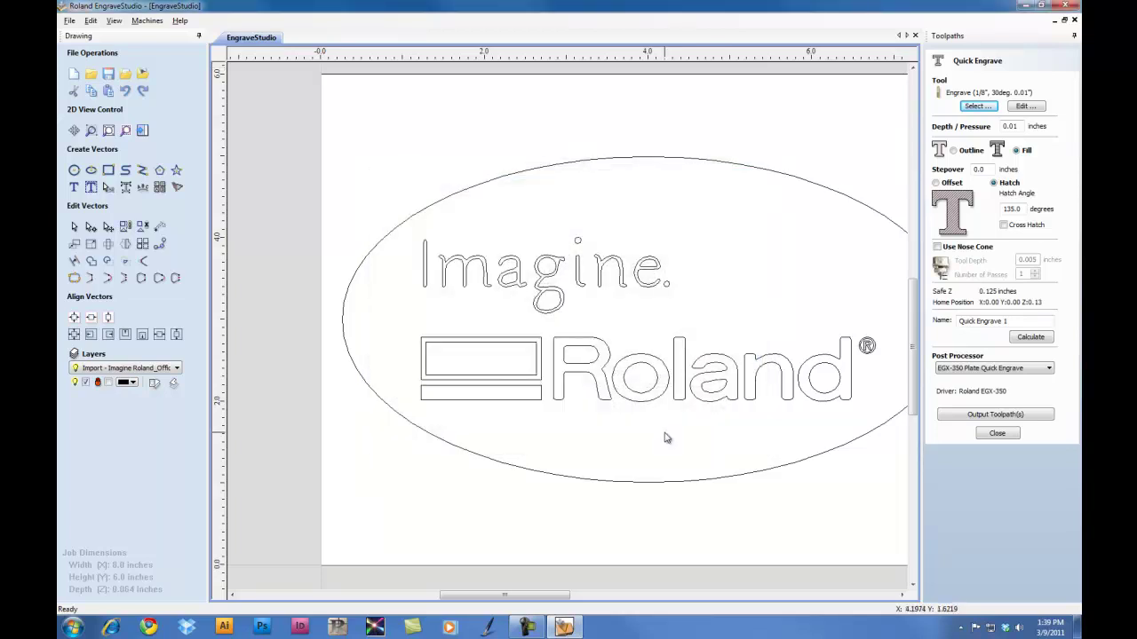
Select the logo, set depth 0.007, hatch fill at 135°, name it Fill and calculate
click(647, 359)
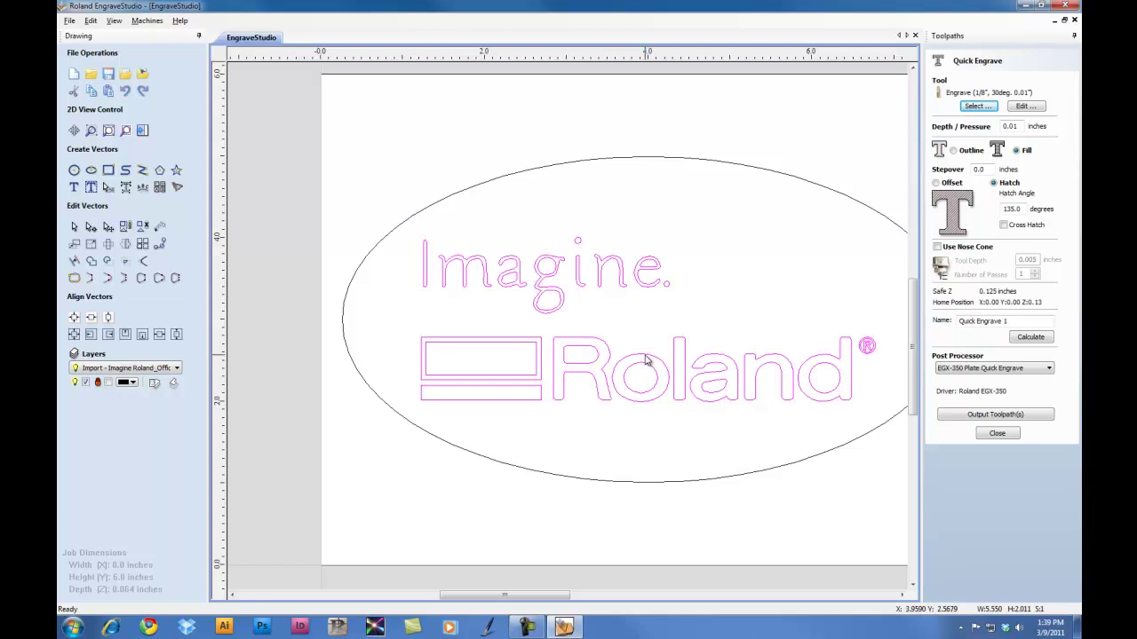
double_click(1020, 126)
text(.)
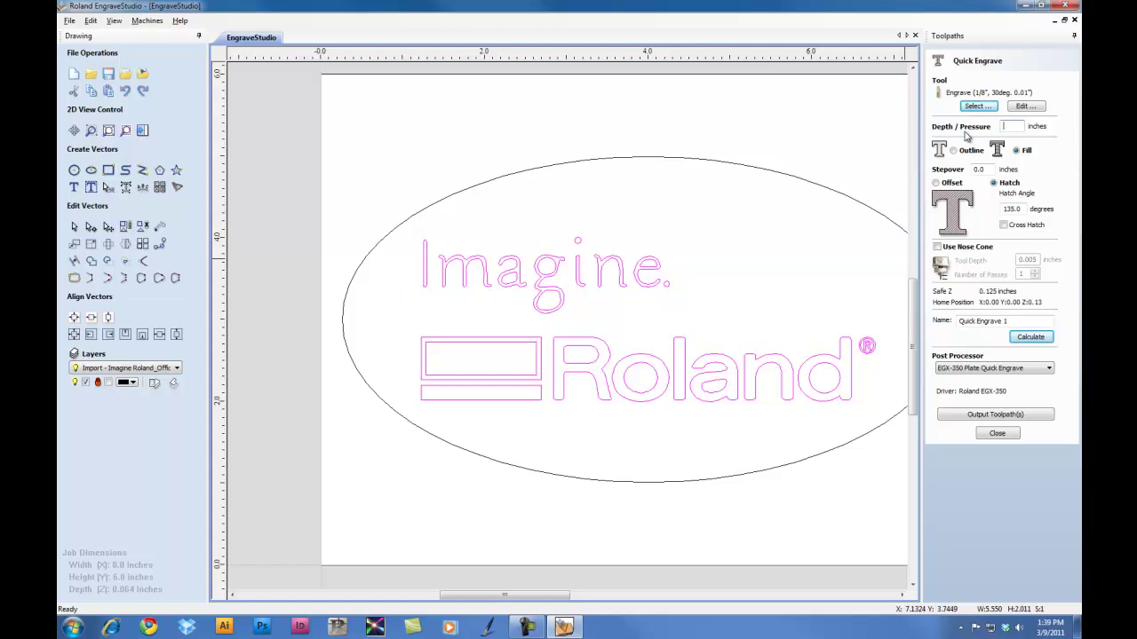
text(0.00)
click(1016, 151)
drag(1026, 208, 996, 209)
drag(1017, 322, 953, 322)
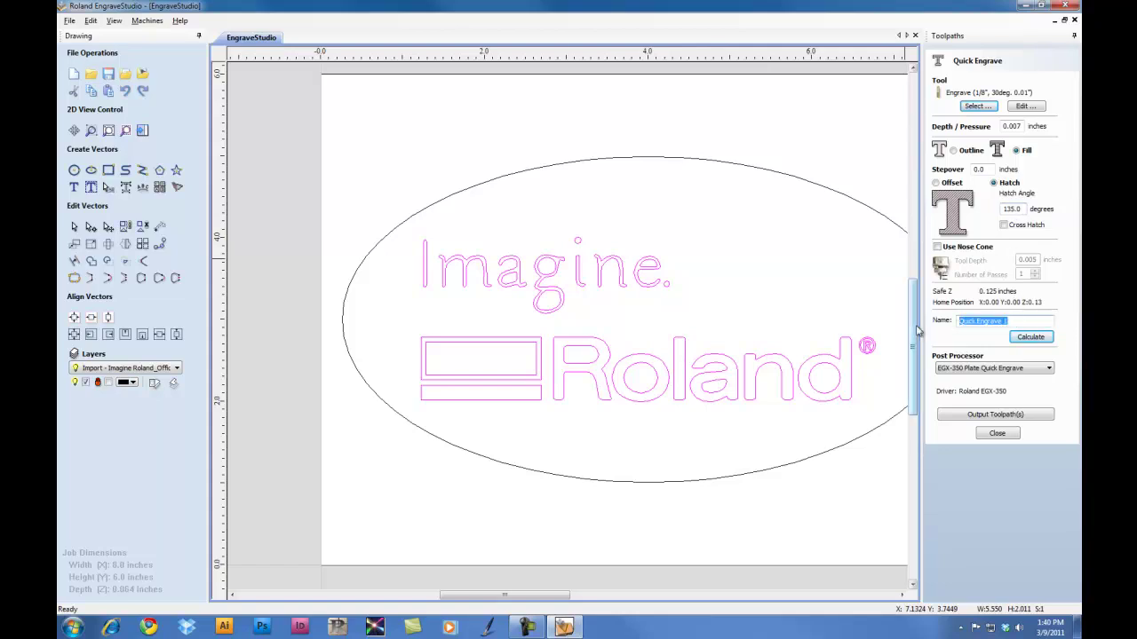
text(Fill)
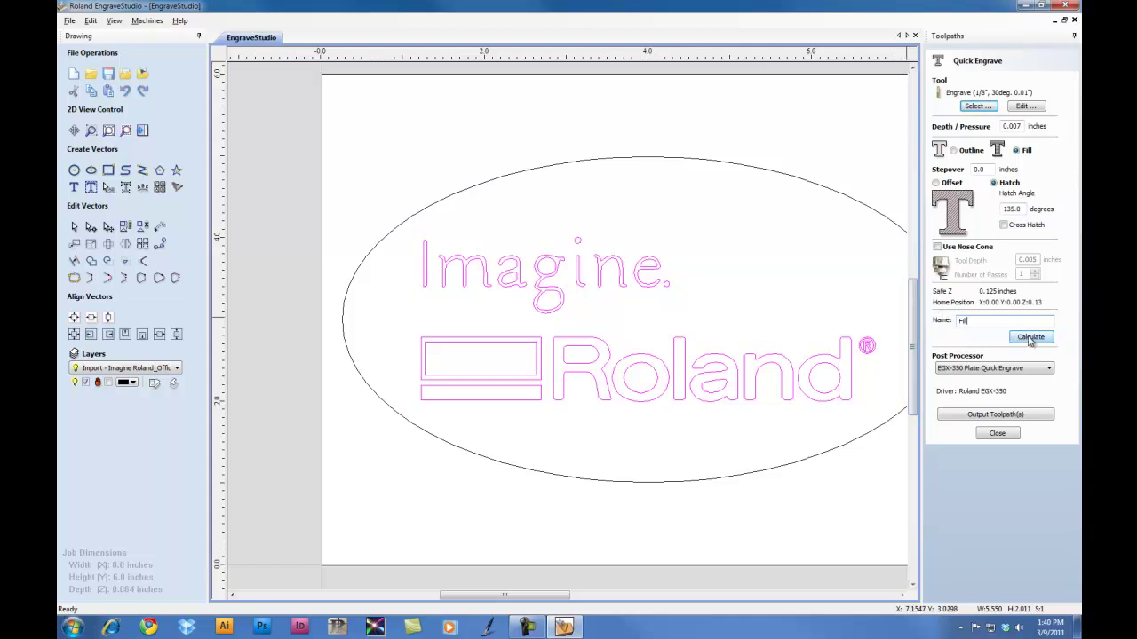
click(1030, 337)
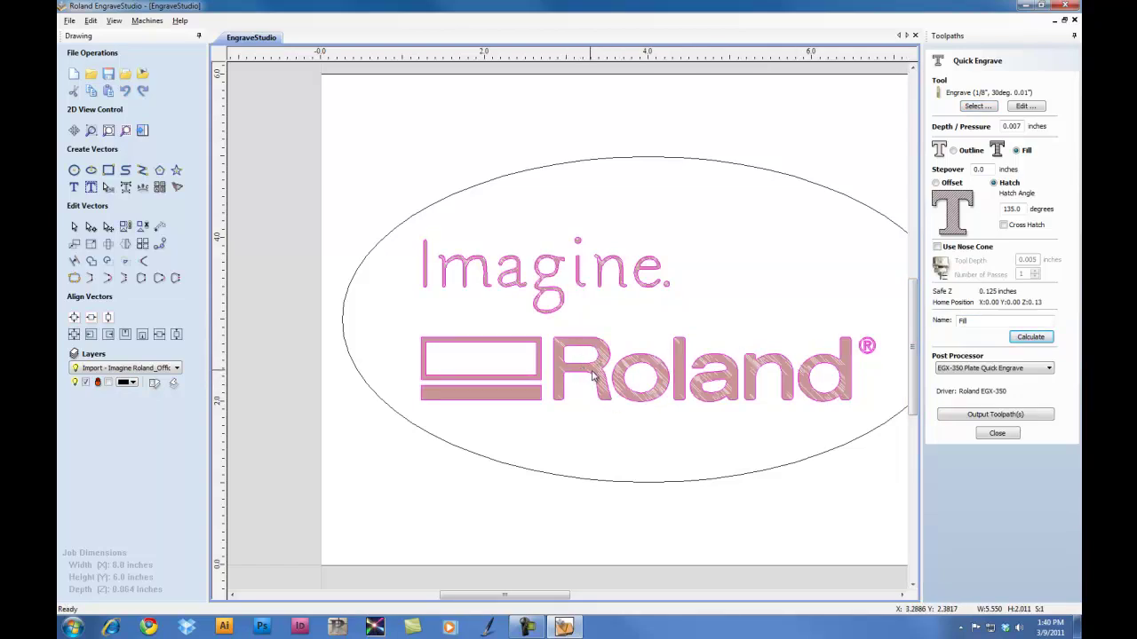
scroll(597, 380, up, 2)
scroll(595, 380, up, 3)
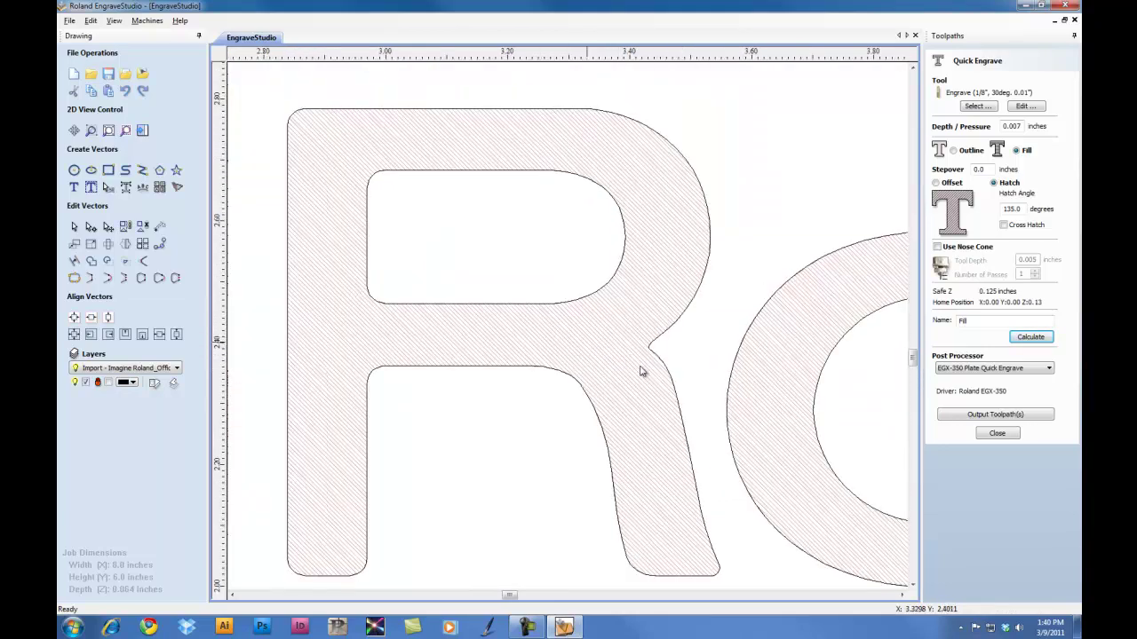
scroll(672, 373, down, 4)
scroll(672, 373, down, 1)
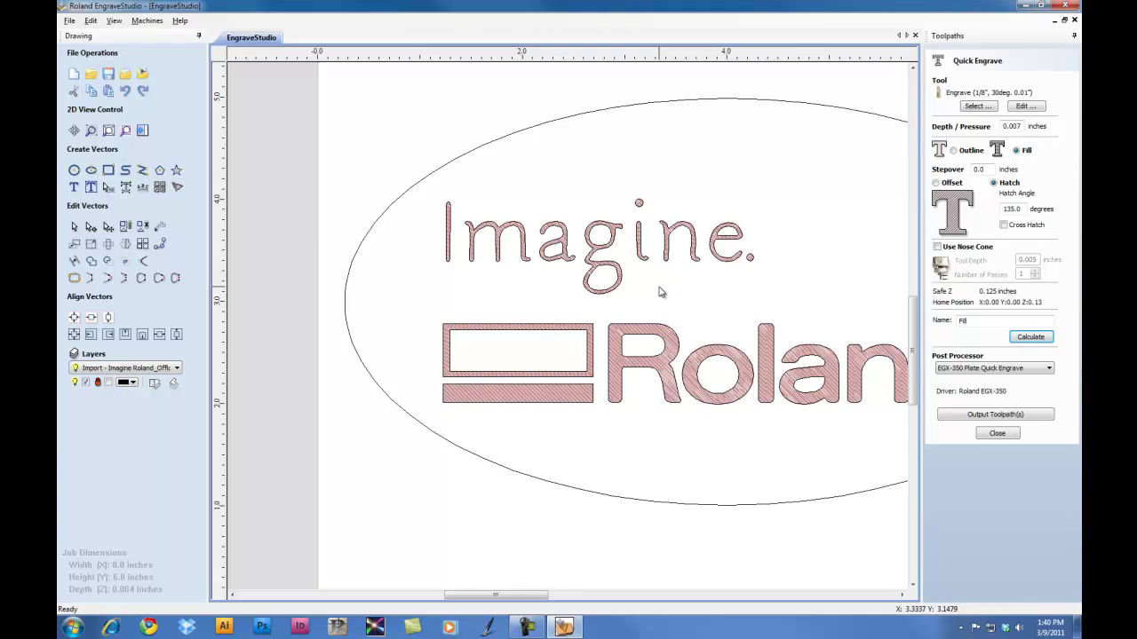
Select the oval, set depth 0.066, choose Outline, and rename the toolpath Cutout
click(619, 109)
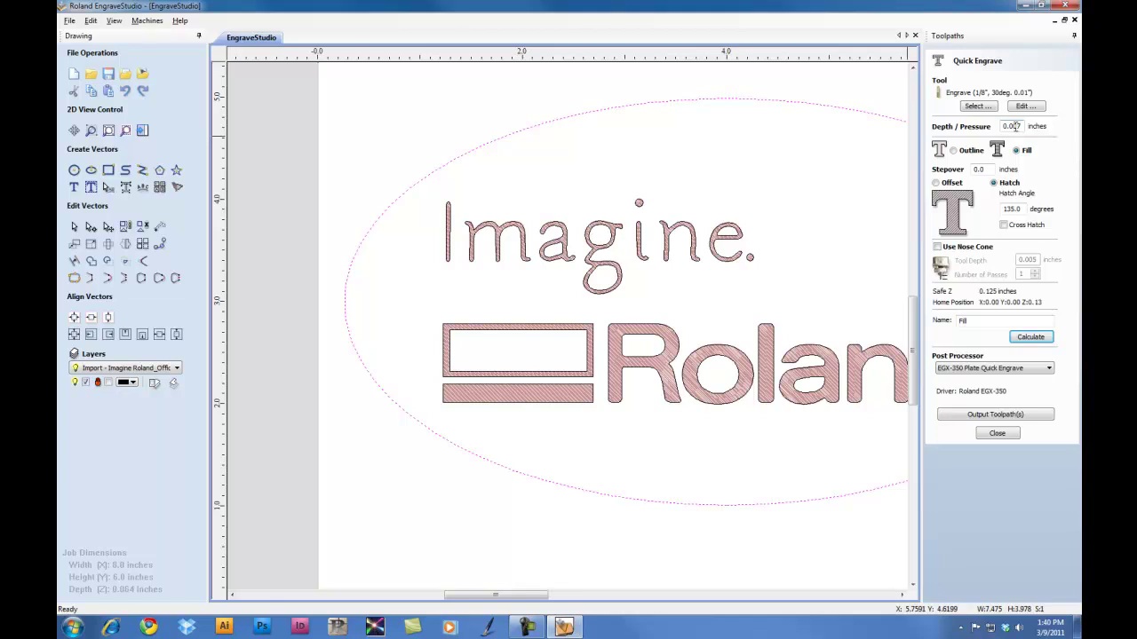
drag(1013, 126, 1031, 129)
text(66)
click(954, 151)
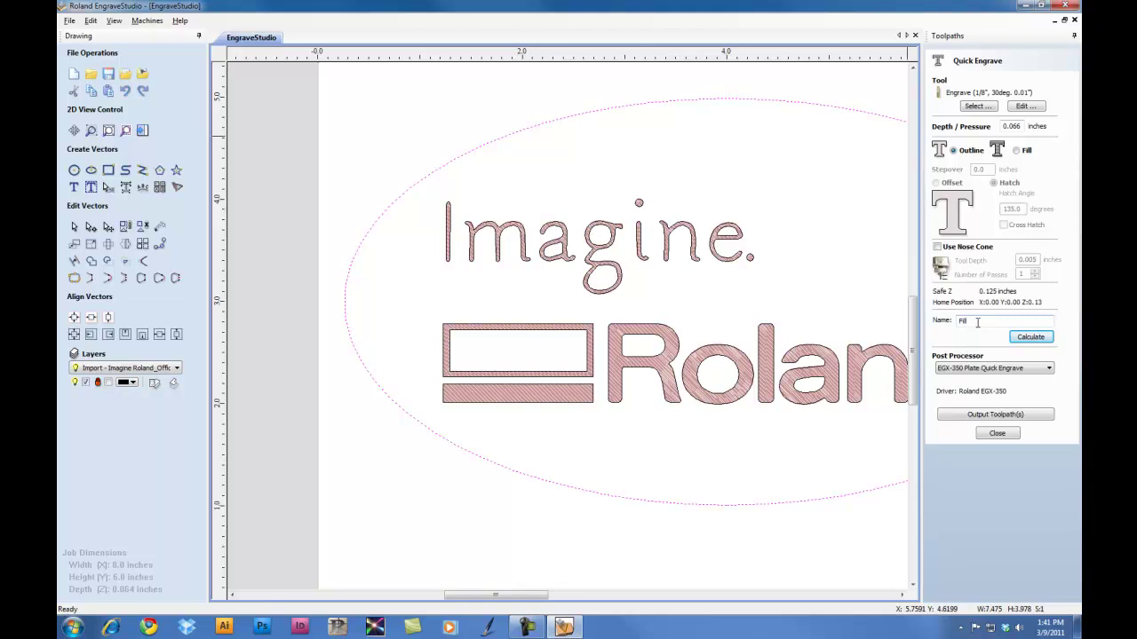
drag(977, 322, 928, 327)
text(Cutout)
Calculate the Cutout toolpath and accept the cut-through-material warning
click(1030, 338)
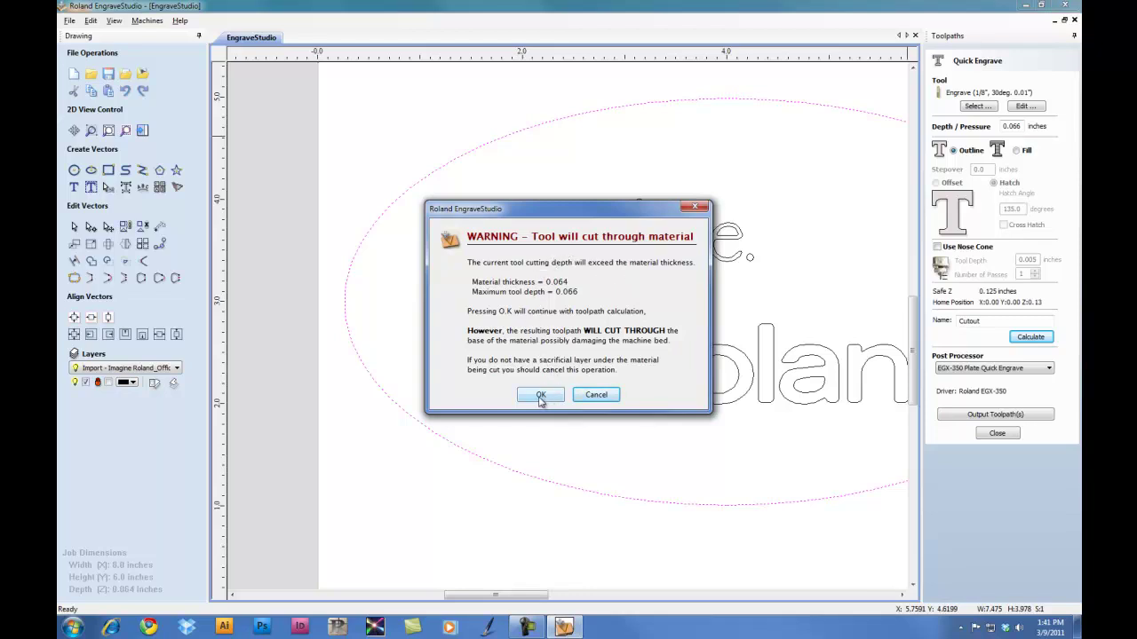
click(540, 396)
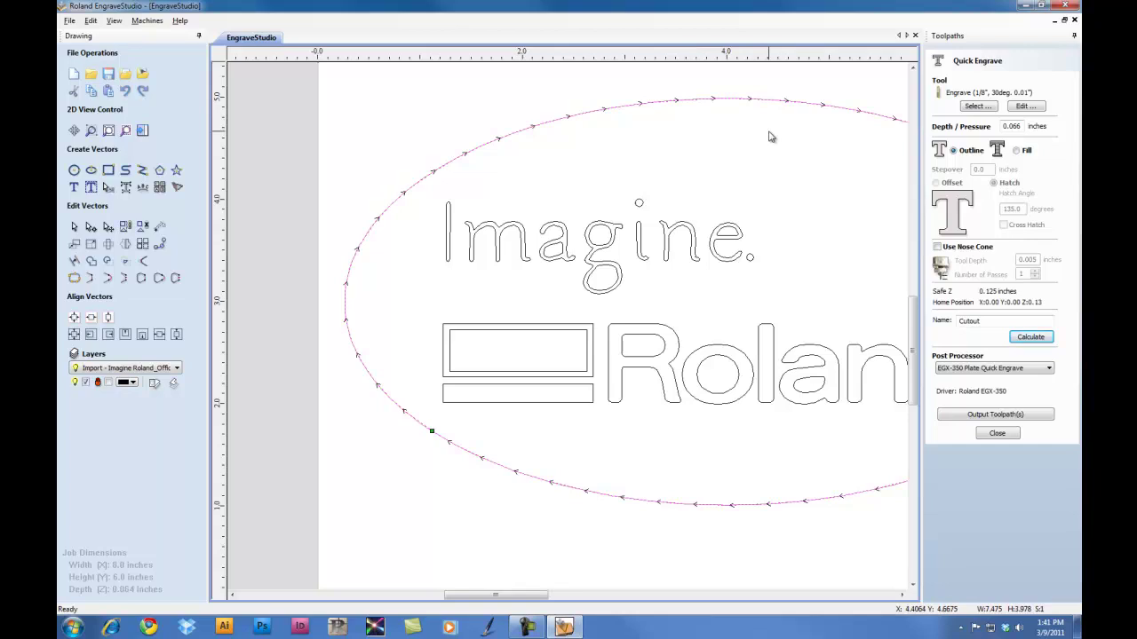
Close Quick Engrave, make the Fill toolpath visible alongside Cutout, and open the Save Toolpaths panel
click(998, 433)
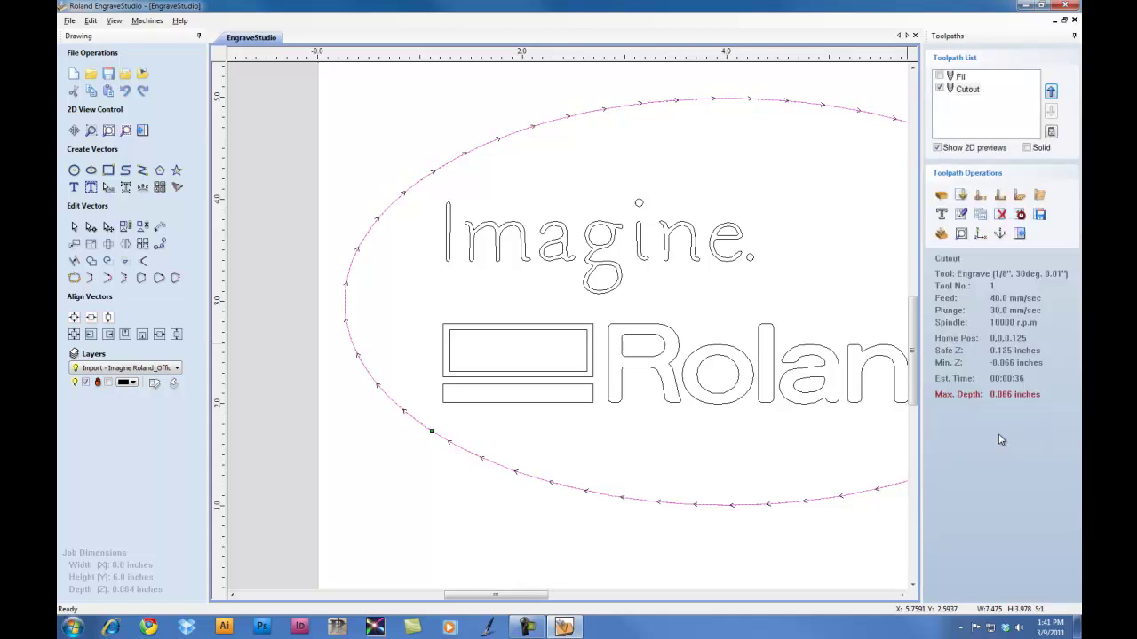
click(939, 77)
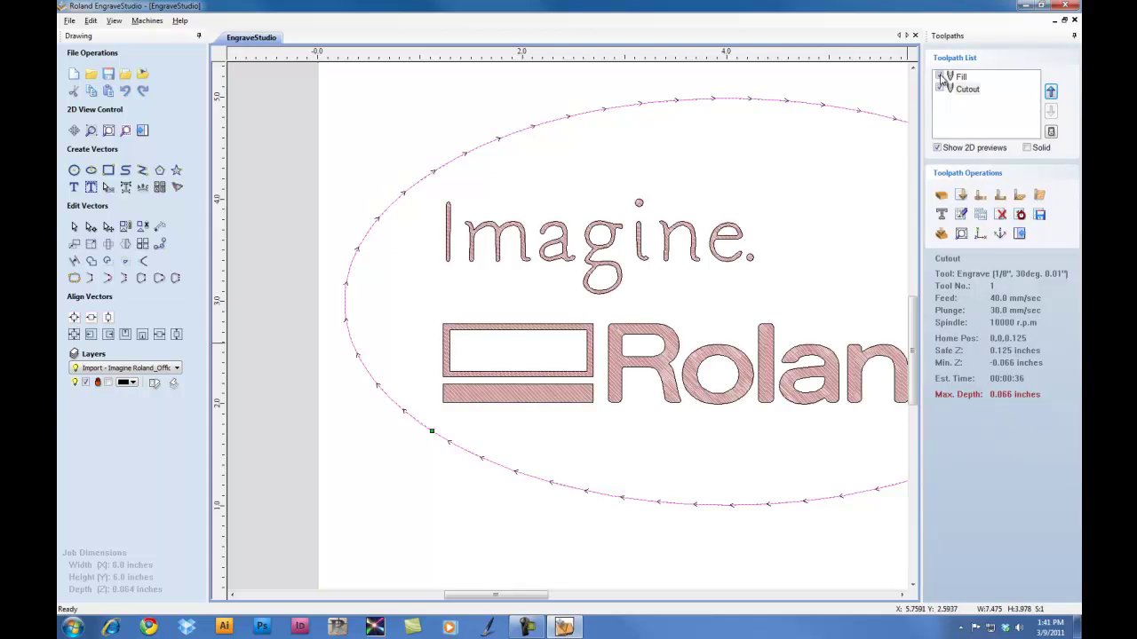
click(1040, 216)
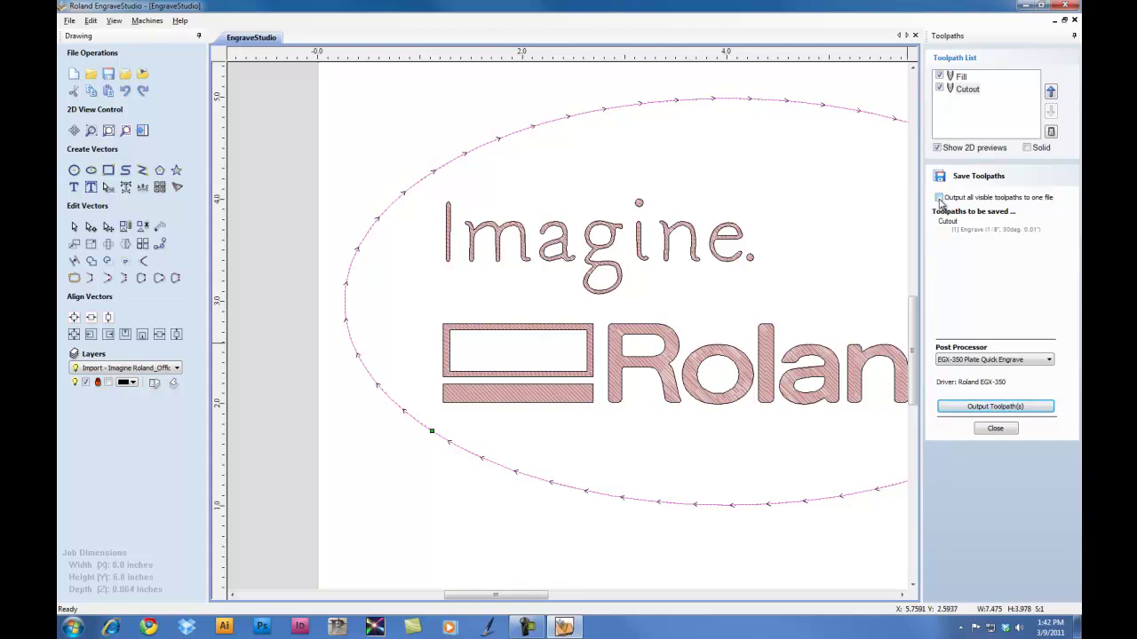
Enable 'Output all visible toolpaths to one file' so Fill and Cutout are saved together
click(938, 198)
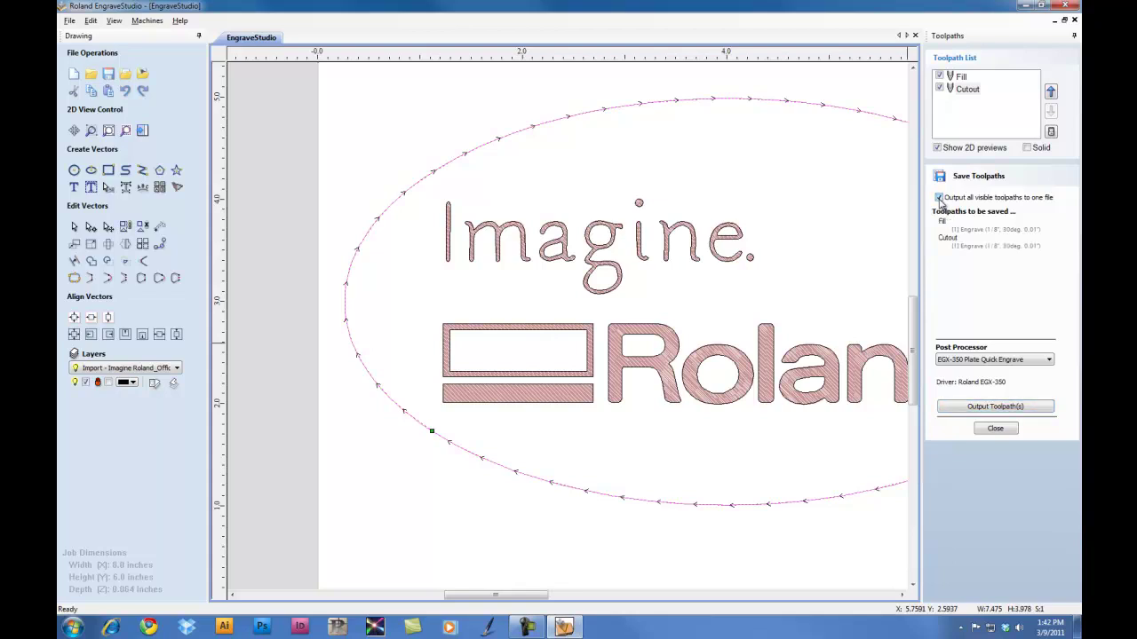